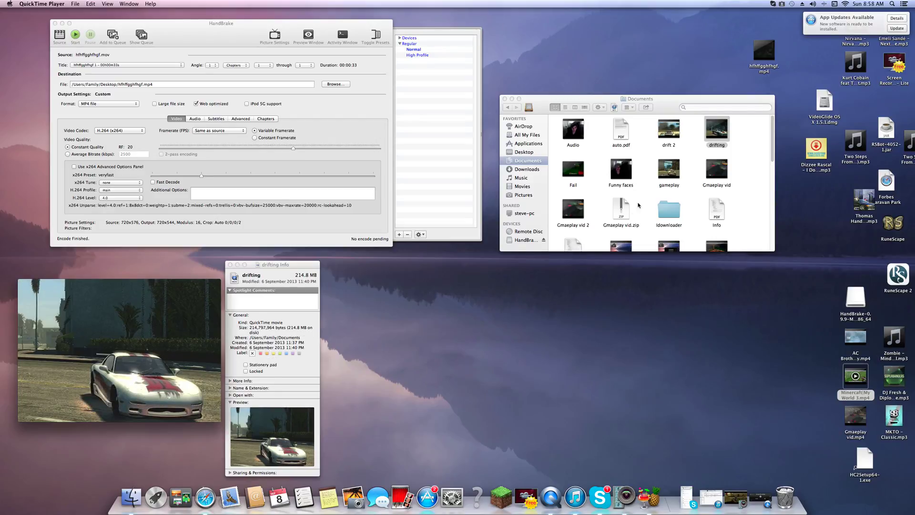
- Load the 'drifting' video from Documents as HandBrake's source, output drifting.mp4 on the Desktop
{"action": "left_click", "coordinate": [59, 36]}
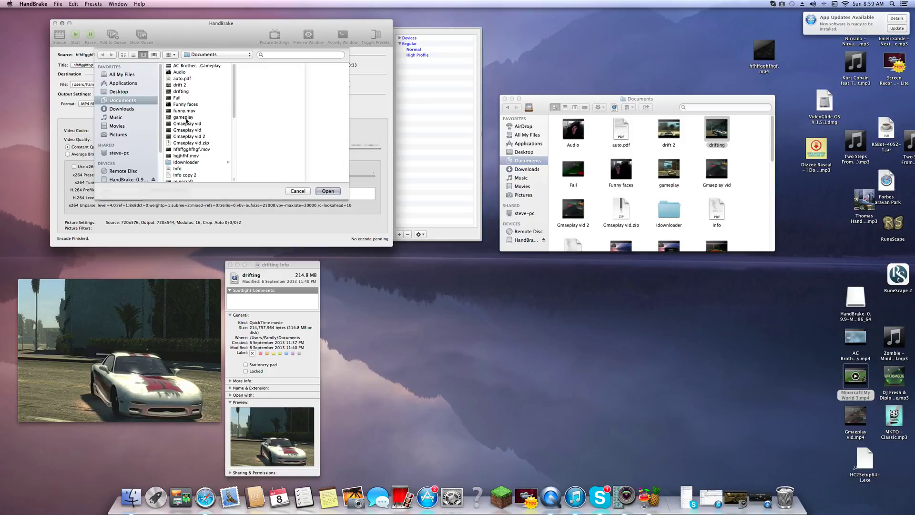
{"action": "left_click", "coordinate": [190, 91]}
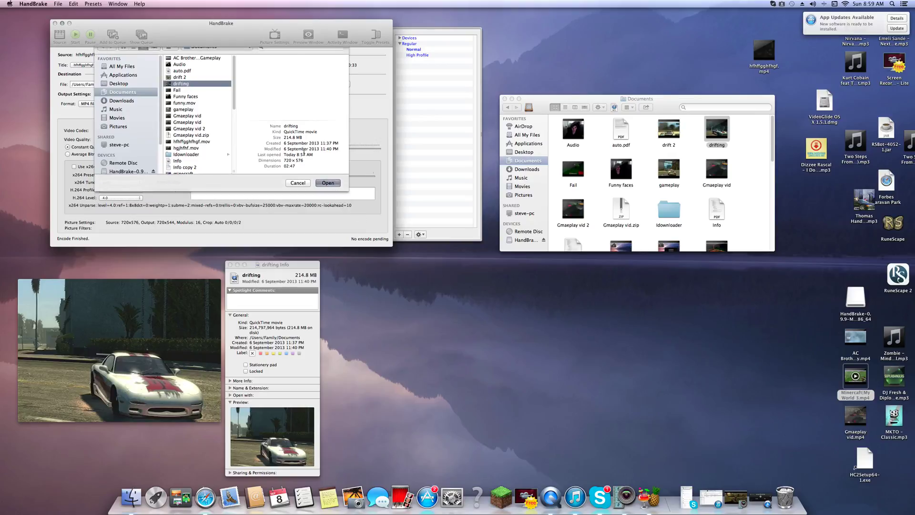
{"action": "key", "text": "Return"}
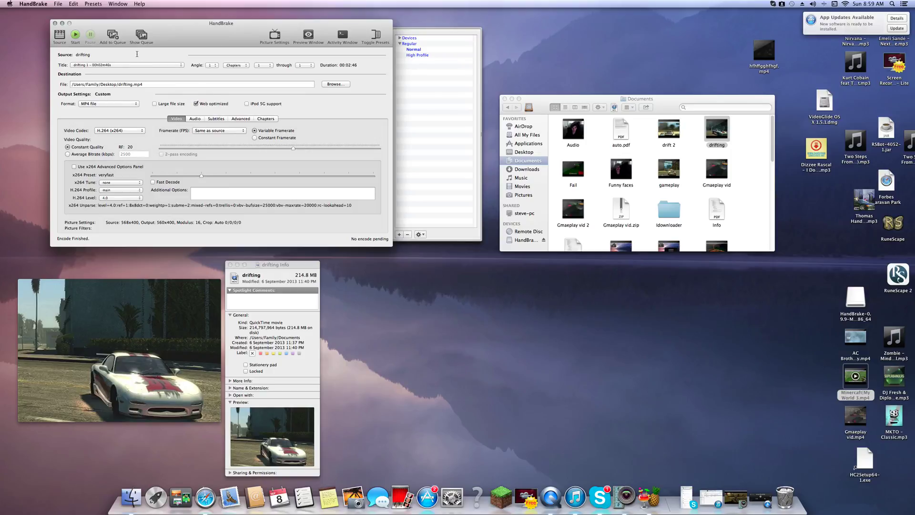
- Encode the drifting video to drifting.mp4 and wait for the queue-done alert
{"action": "left_click", "coordinate": [75, 35]}
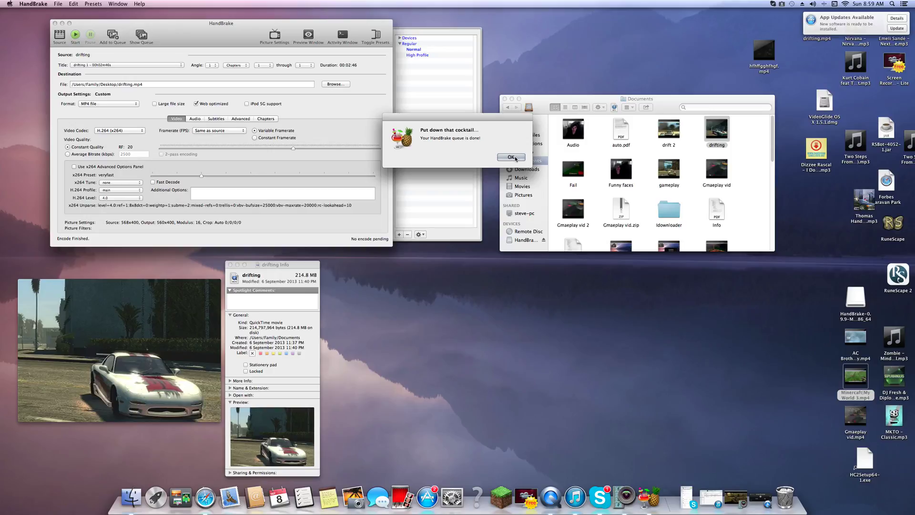
- Dismiss the encode-finished alert and select drifting.mp4, moving it out from under the banner
{"action": "left_click", "coordinate": [512, 158]}
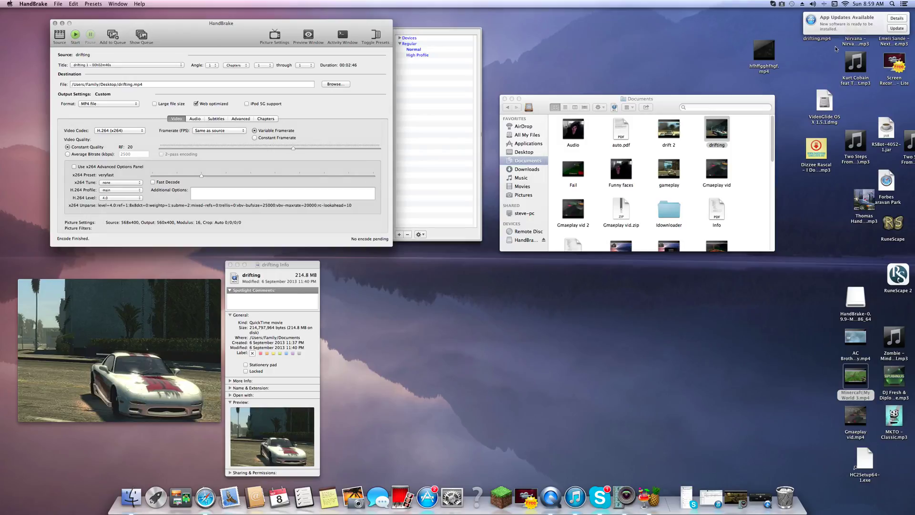
{"action": "left_click_drag", "start_coordinate": [821, 42], "coordinate": [804, 86]}
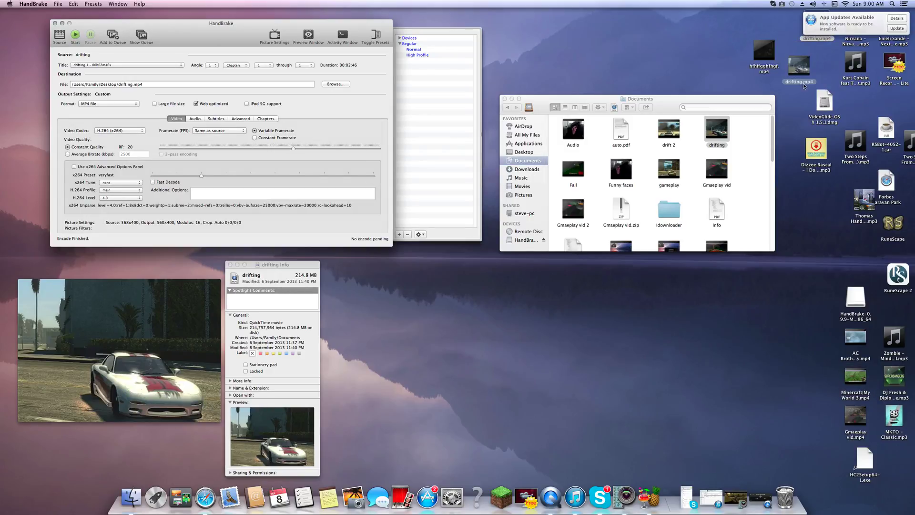
{"action": "left_click", "coordinate": [804, 86]}
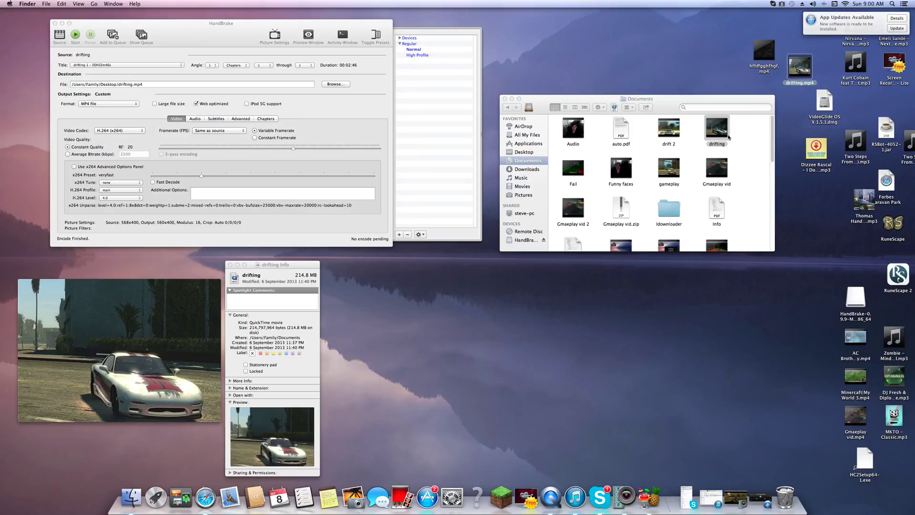
- Move drifting.mp4 to the middle of the desktop and open it
{"action": "mouse_move", "coordinate": [798, 66]}
{"action": "left_click_drag", "start_coordinate": [800, 72], "coordinate": [627, 317]}
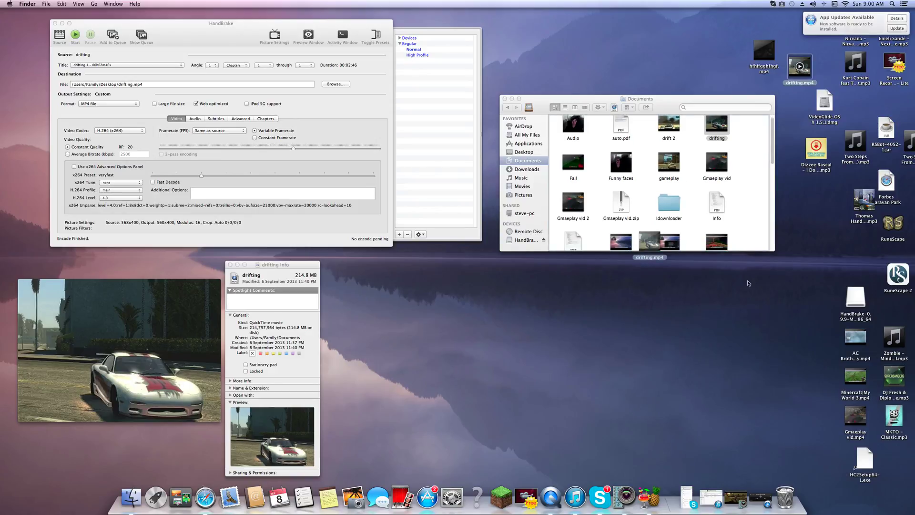
{"action": "left_click_drag", "start_coordinate": [709, 309], "coordinate": [683, 329]}
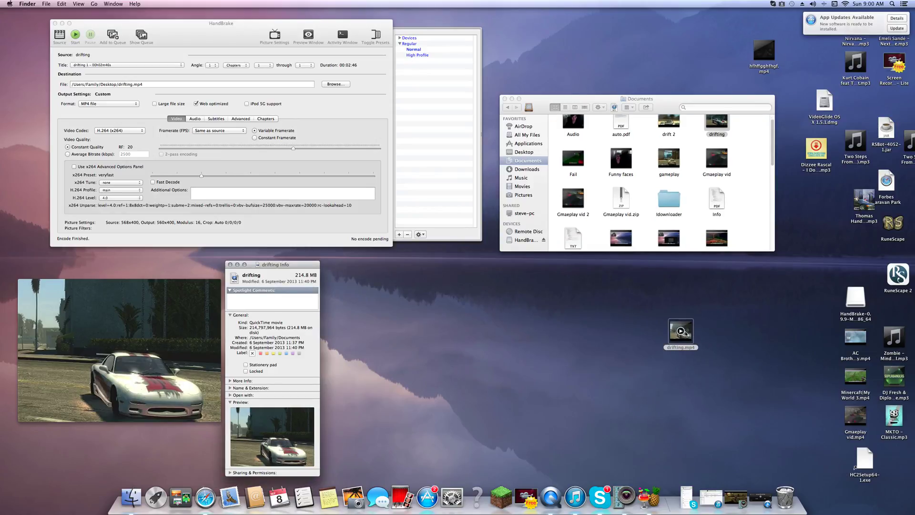
{"action": "double_click", "coordinate": [686, 331]}
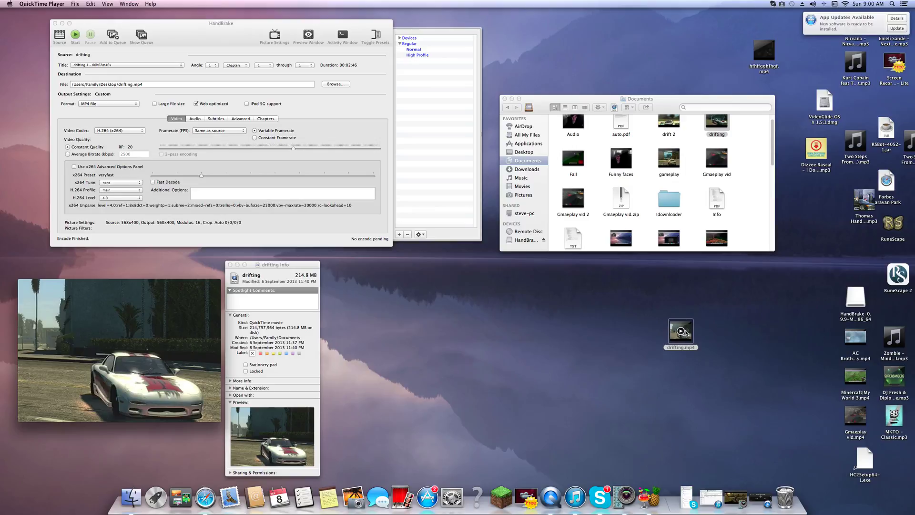
- Place drifting.mp4's Get Info window and video window beside the original's
{"action": "right_click", "coordinate": [686, 333]}
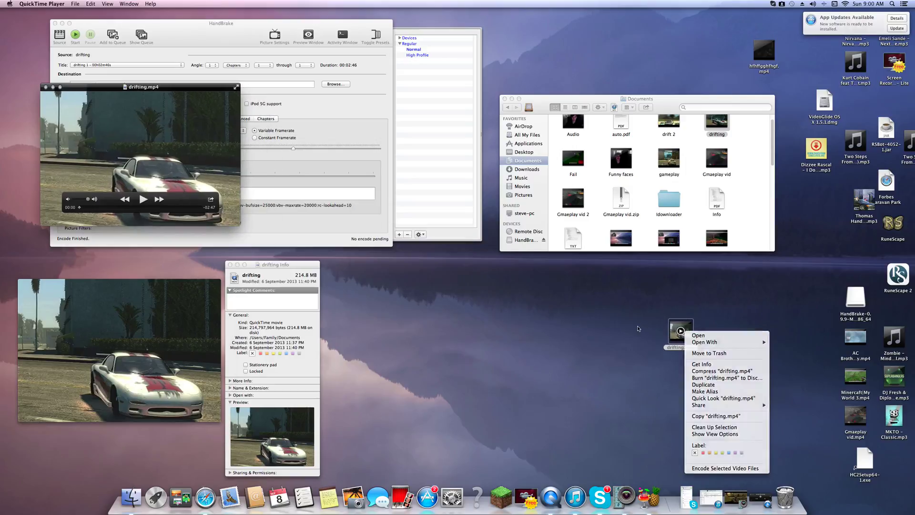
{"action": "right_click", "coordinate": [672, 328]}
{"action": "left_click", "coordinate": [681, 363]}
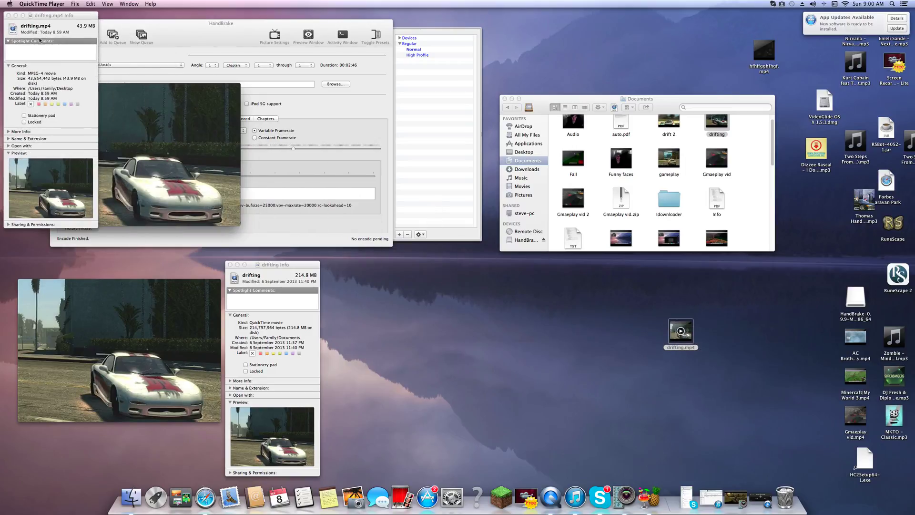
{"action": "left_click_drag", "start_coordinate": [45, 16], "coordinate": [366, 265]}
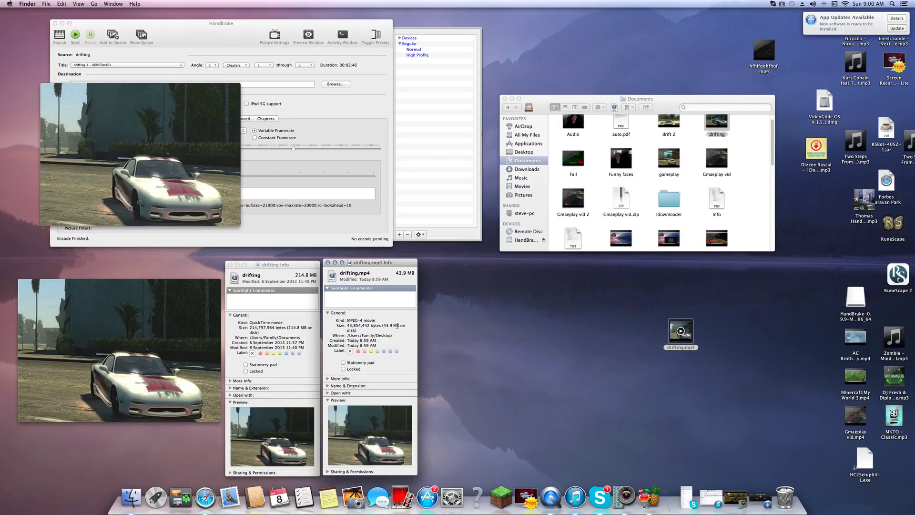
{"action": "left_click_drag", "start_coordinate": [132, 87], "coordinate": [316, 285]}
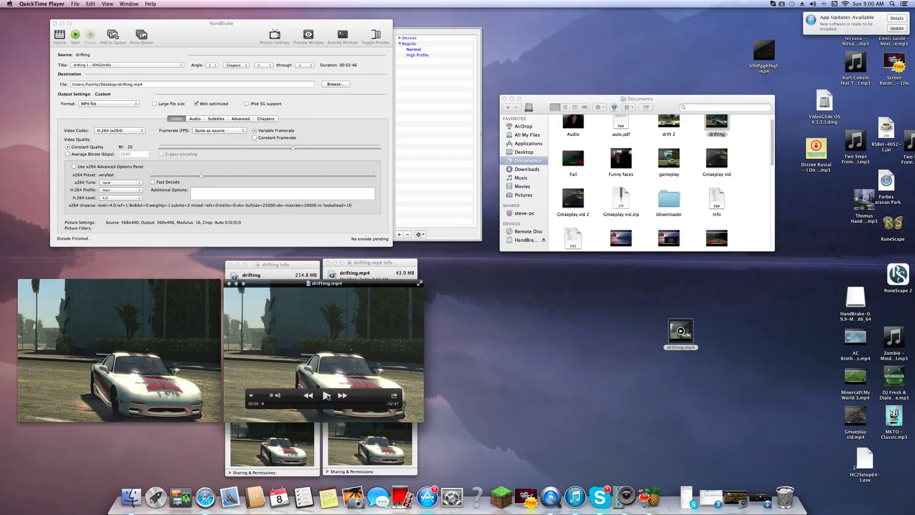
{"action": "mouse_move", "coordinate": [324, 351]}
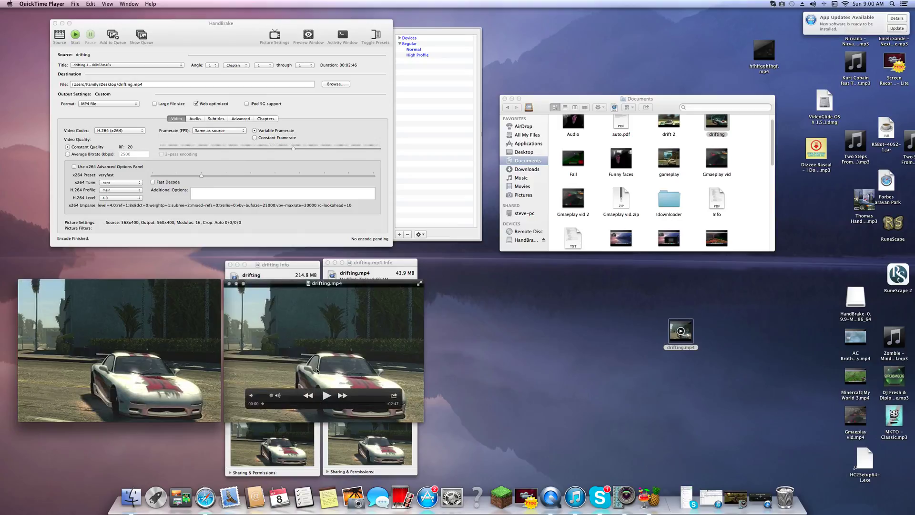
- Play the encoded drifting.mp4 beside the original drifting clip
{"action": "left_click", "coordinate": [326, 395]}
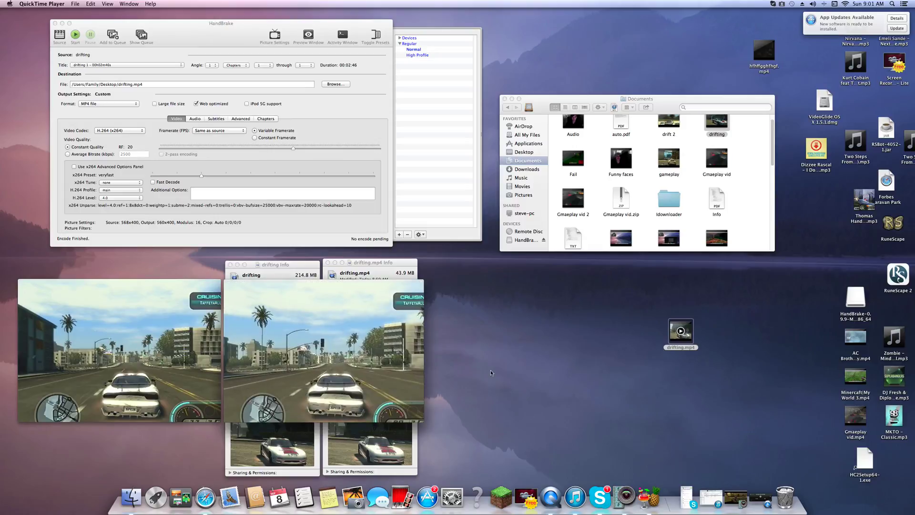
{"action": "left_click", "coordinate": [345, 211]}
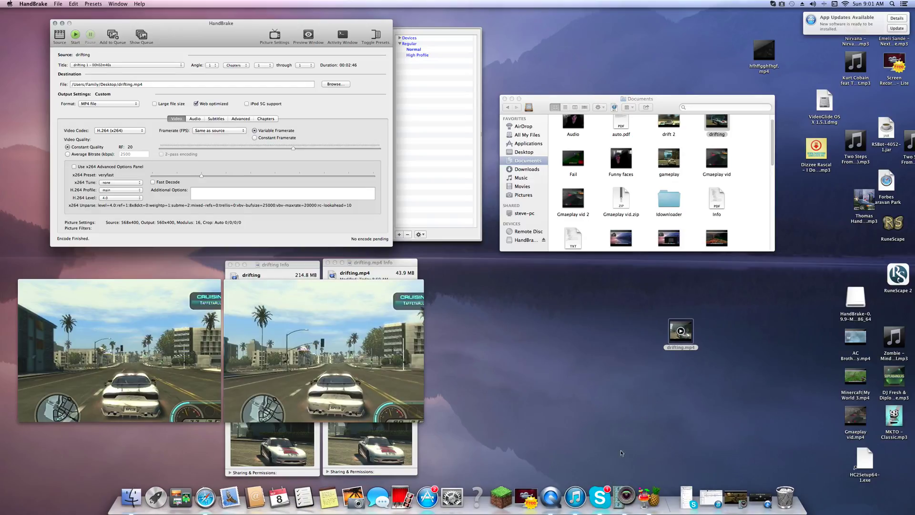
{"action": "left_click", "coordinate": [765, 492]}
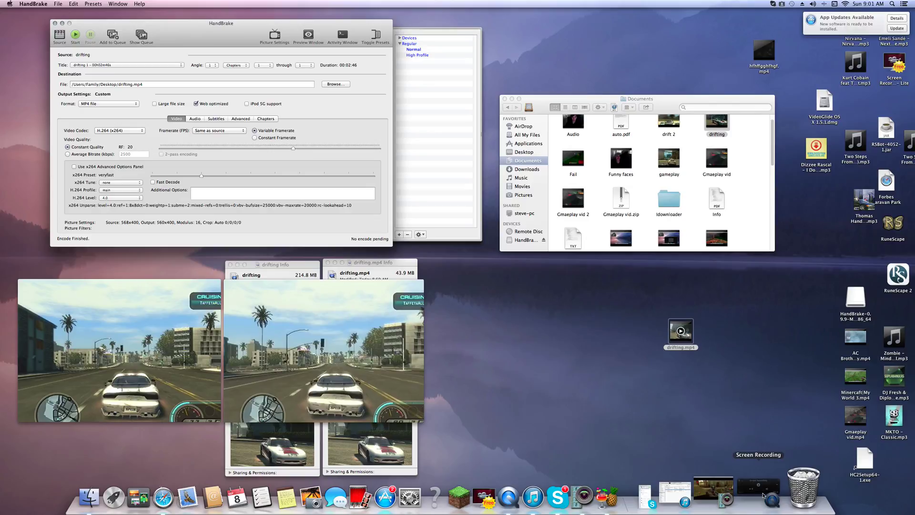